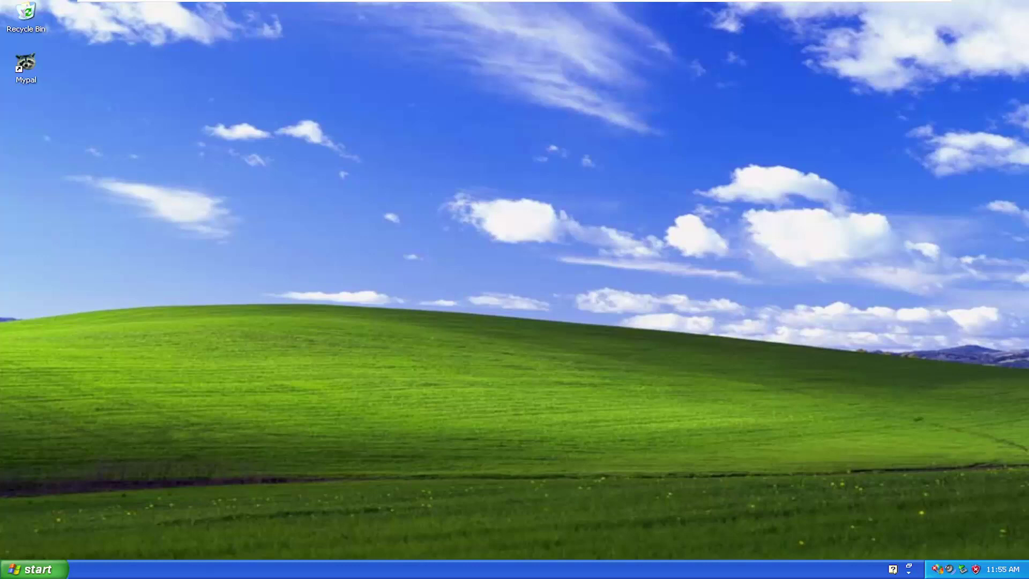
Step: Launch System Restore from Start > All Programs > Accessories > System Tools
{"action": "left_click", "coordinate": [22, 572]}
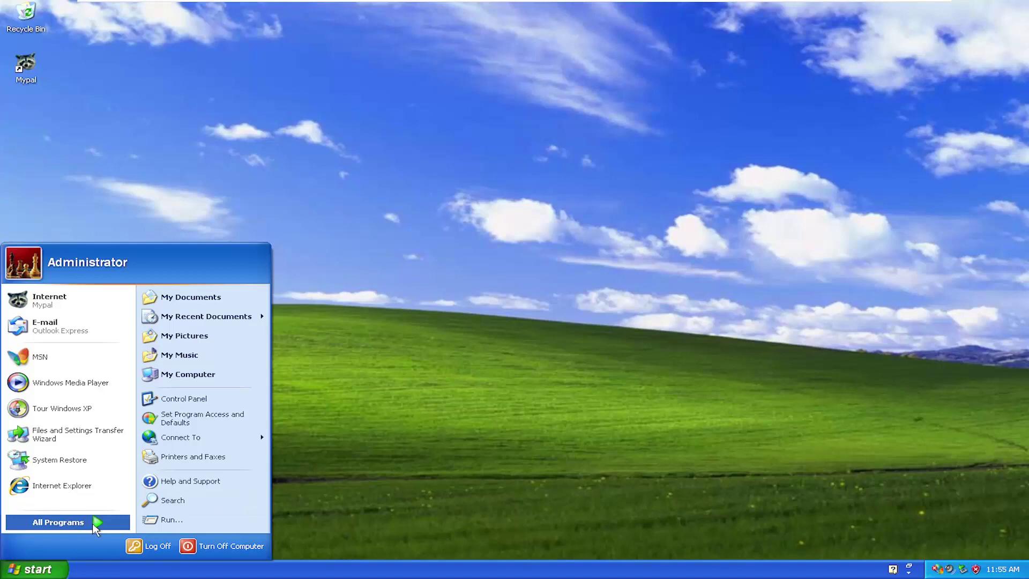
{"action": "mouse_move", "coordinate": [91, 492]}
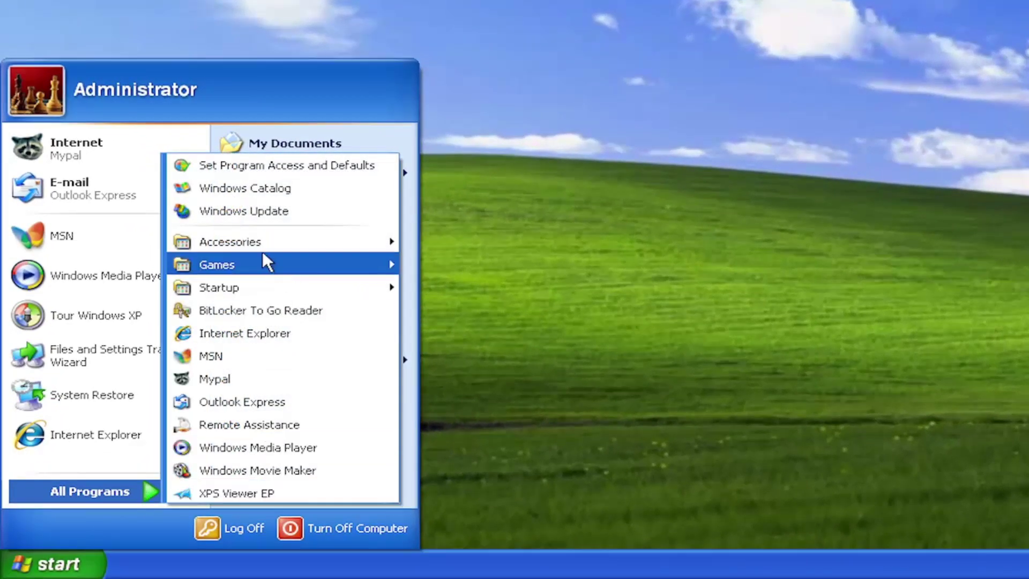
{"action": "mouse_move", "coordinate": [231, 241]}
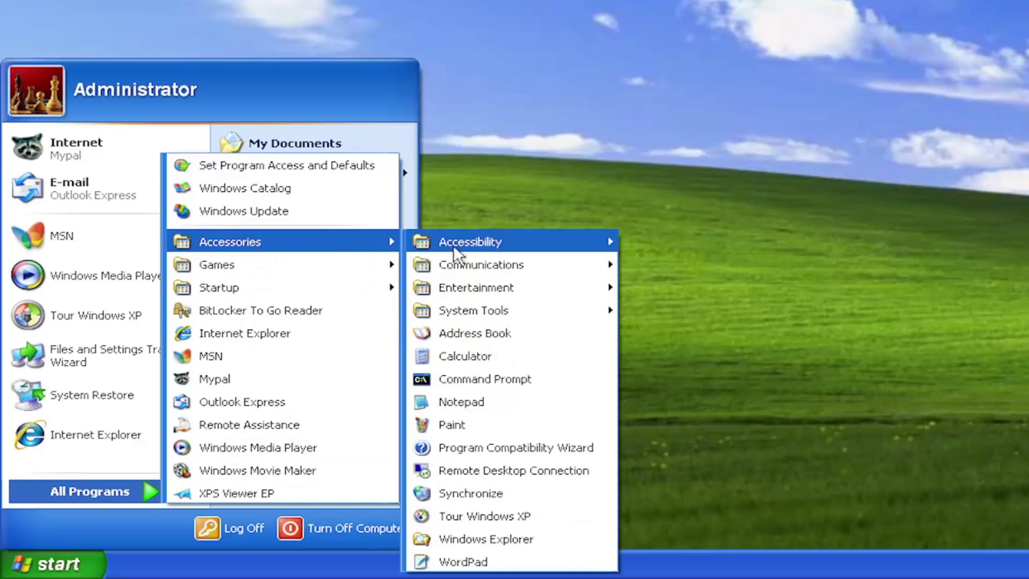
{"action": "mouse_move", "coordinate": [474, 311]}
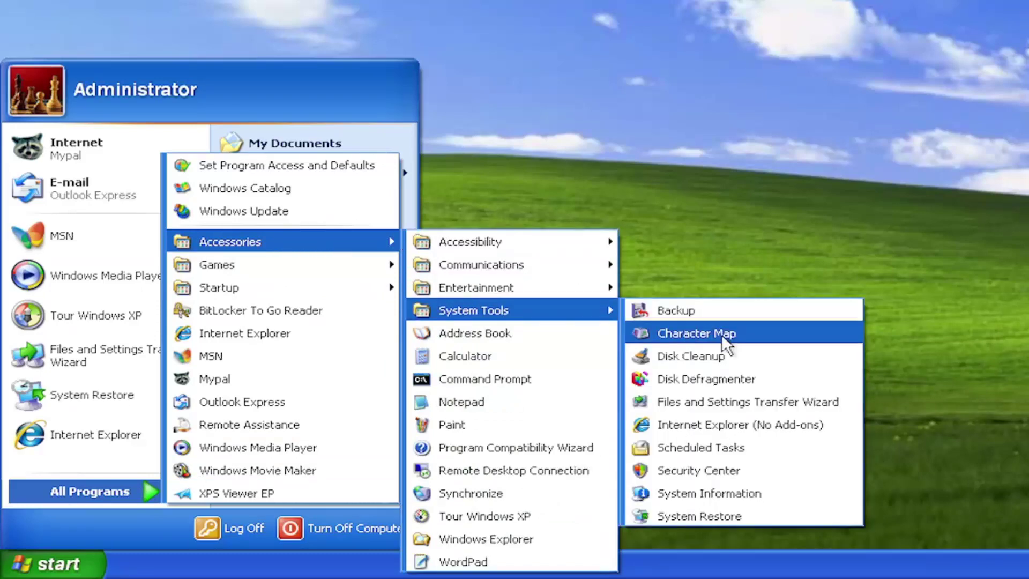
{"action": "left_click", "coordinate": [686, 517]}
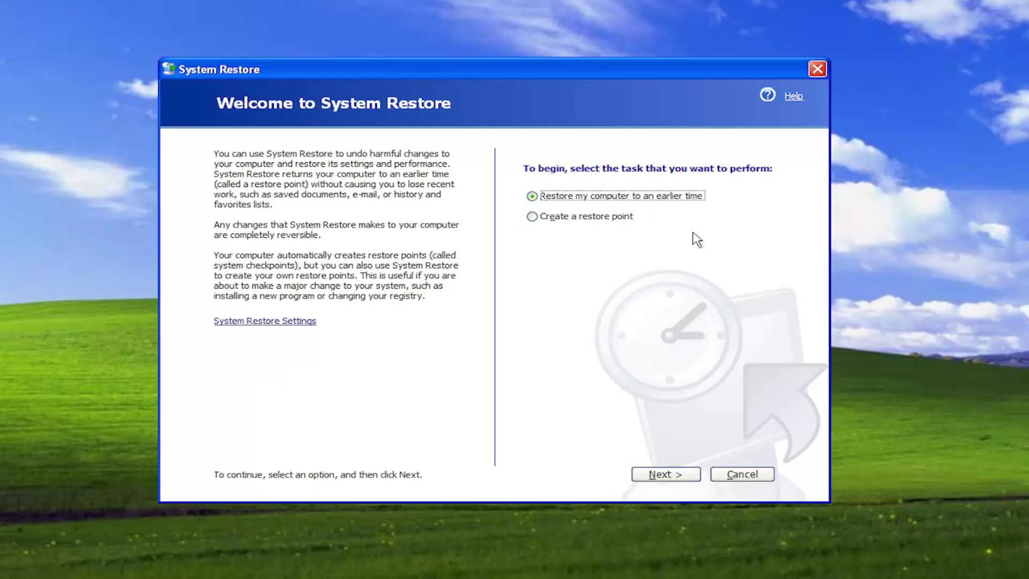
Step: Choose 'Restore my computer to an earlier time' and confirm the May 30, 2022 'Before Installing Application' point
{"action": "left_click", "coordinate": [666, 474]}
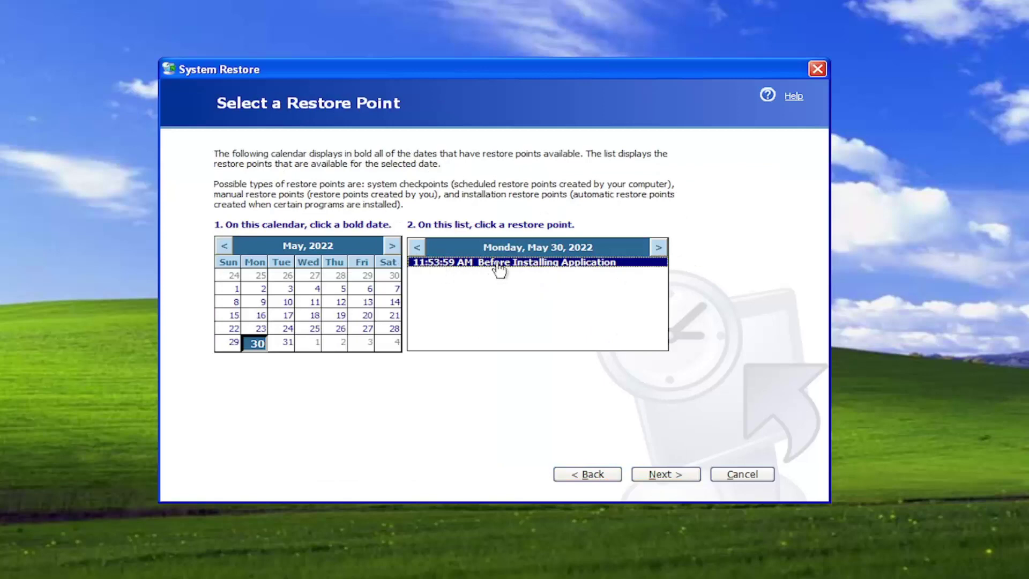
{"action": "left_click", "coordinate": [661, 478]}
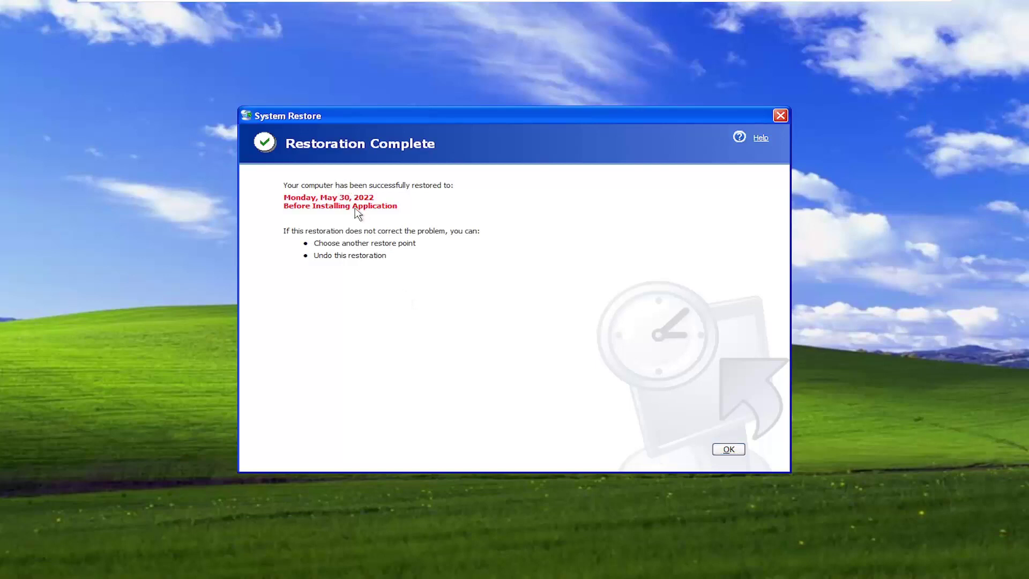
Step: Acknowledge the Restoration Complete message with OK, returning to the restored desktop
{"action": "left_click", "coordinate": [723, 448]}
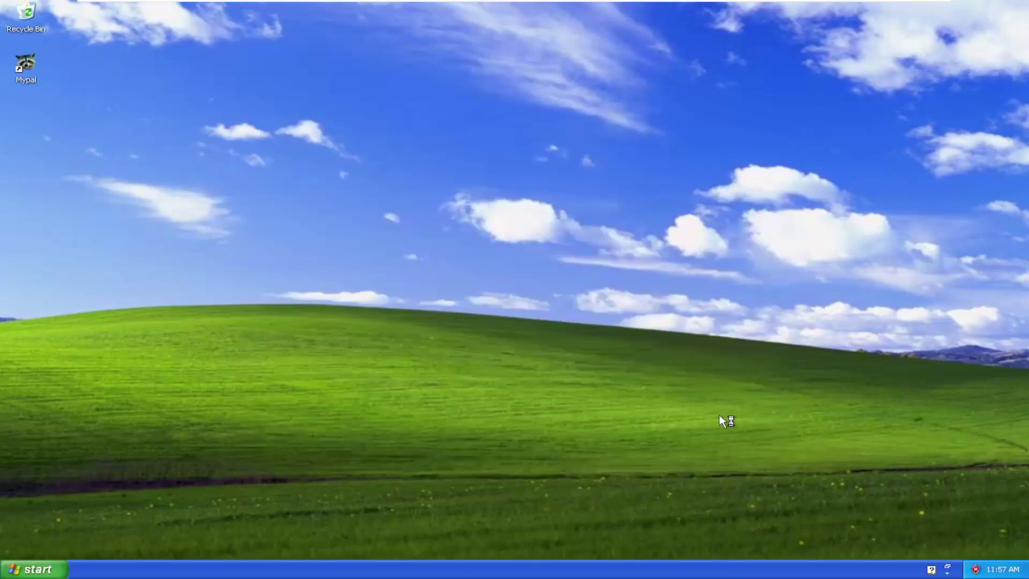